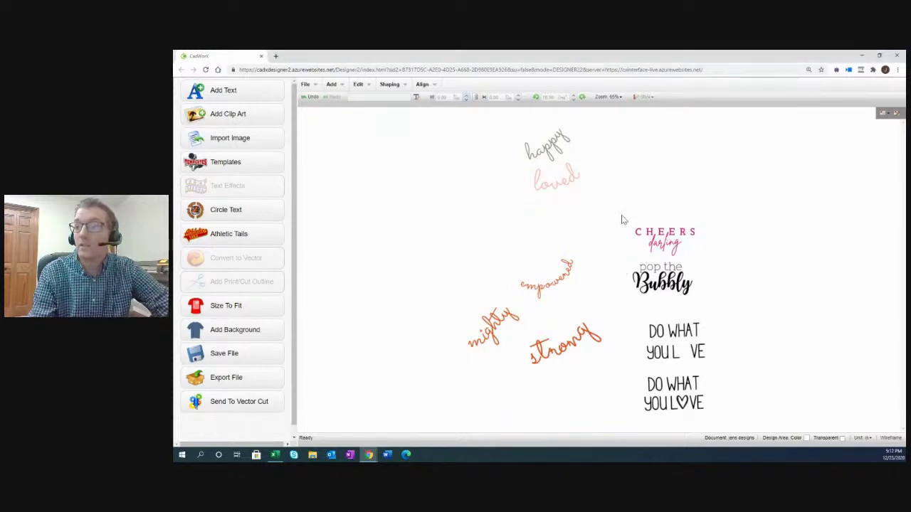
- Zoom in on the CHEERS darling and pop the Bubbly designs and switch on wireframe view
{"action": "left_click_drag", "start_coordinate": [622, 217], "coordinate": [710, 319]}
{"action": "left_click", "coordinate": [608, 100]}
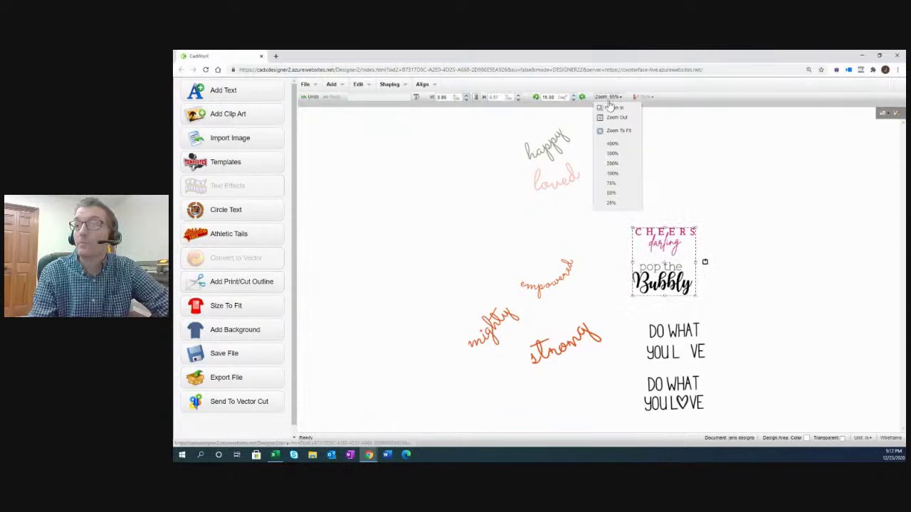
{"action": "left_click", "coordinate": [622, 131]}
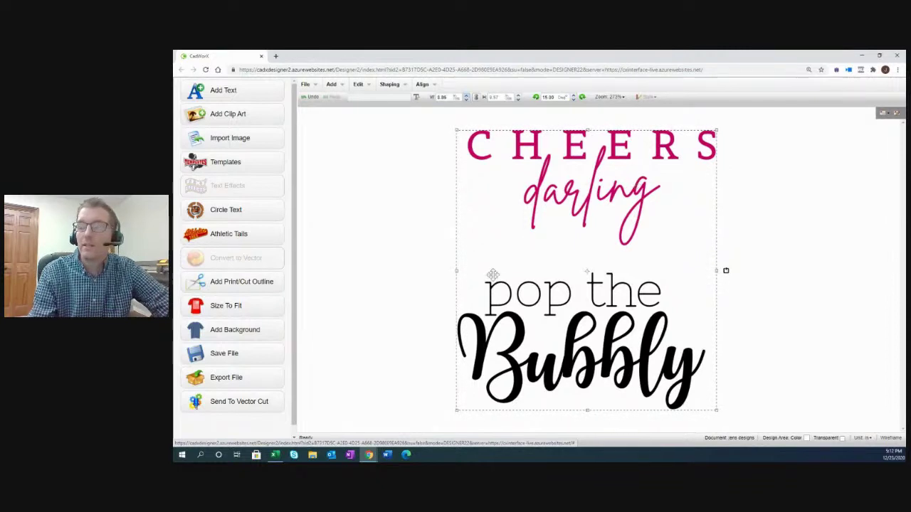
{"action": "left_click", "coordinate": [414, 221]}
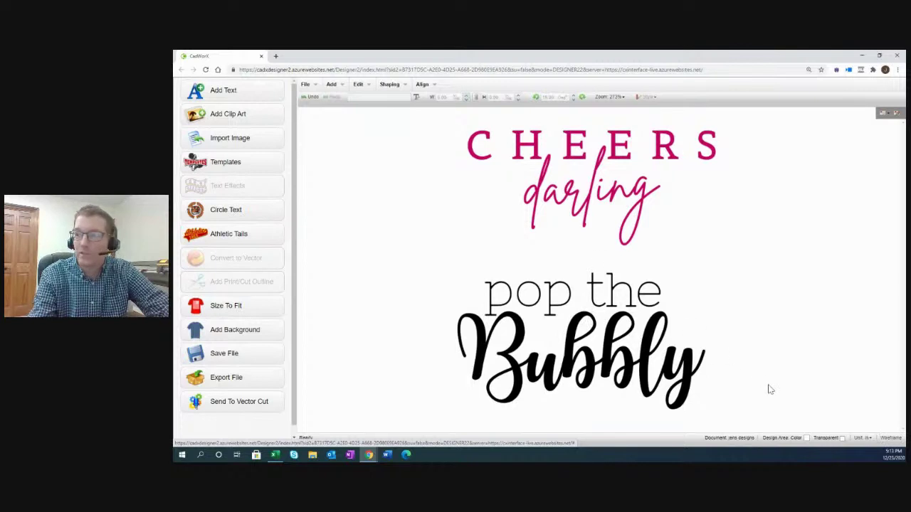
{"action": "left_click", "coordinate": [890, 438]}
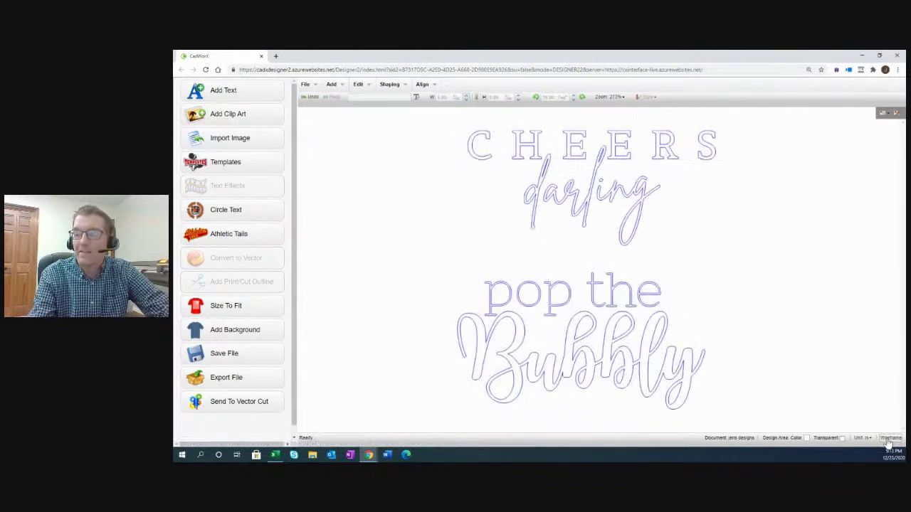
- Toggle wireframe off and back on, leaving the designs as outlines
{"action": "left_click", "coordinate": [889, 438]}
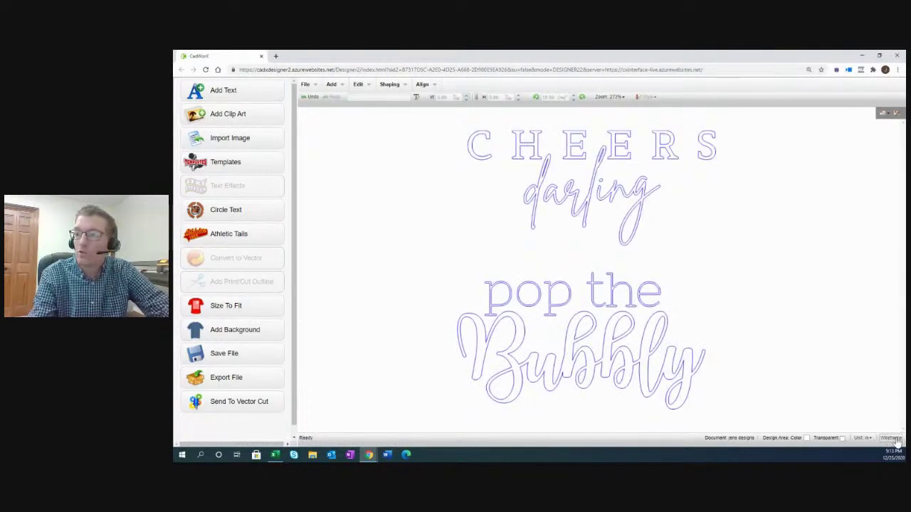
{"action": "left_click", "coordinate": [890, 438]}
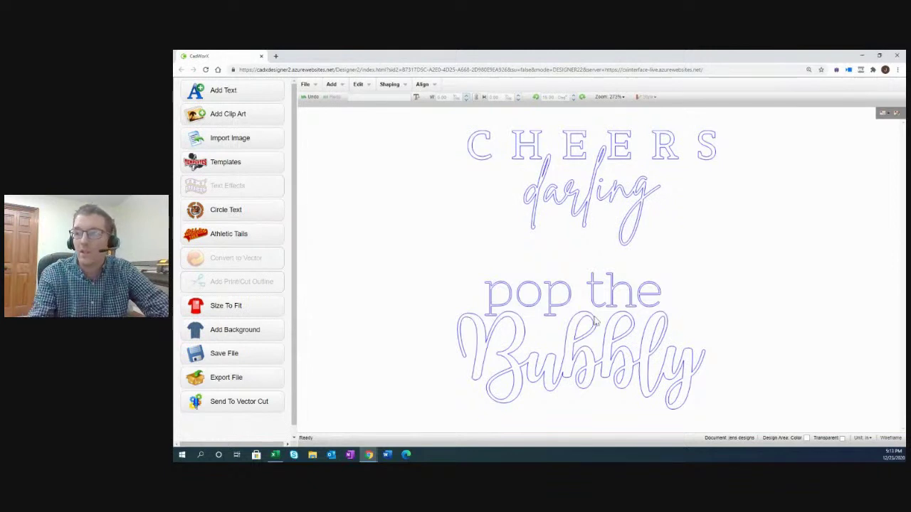
- Restore filled lettering, zoom out, and delete the designs on the left
{"action": "left_click", "coordinate": [889, 439]}
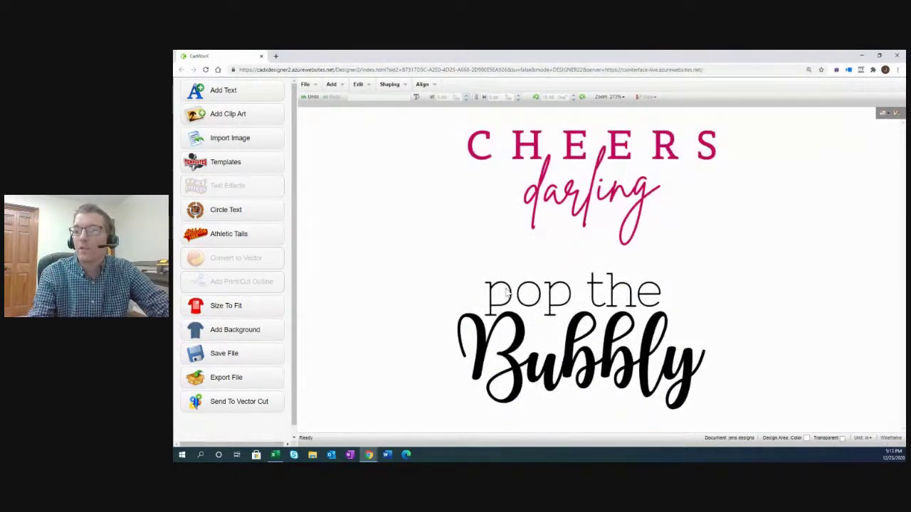
{"action": "left_click", "coordinate": [610, 97]}
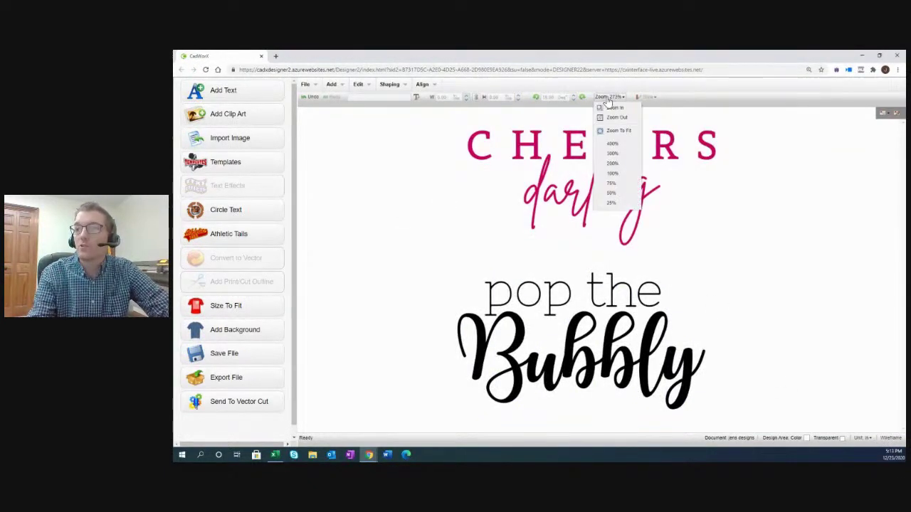
{"action": "left_click", "coordinate": [623, 136]}
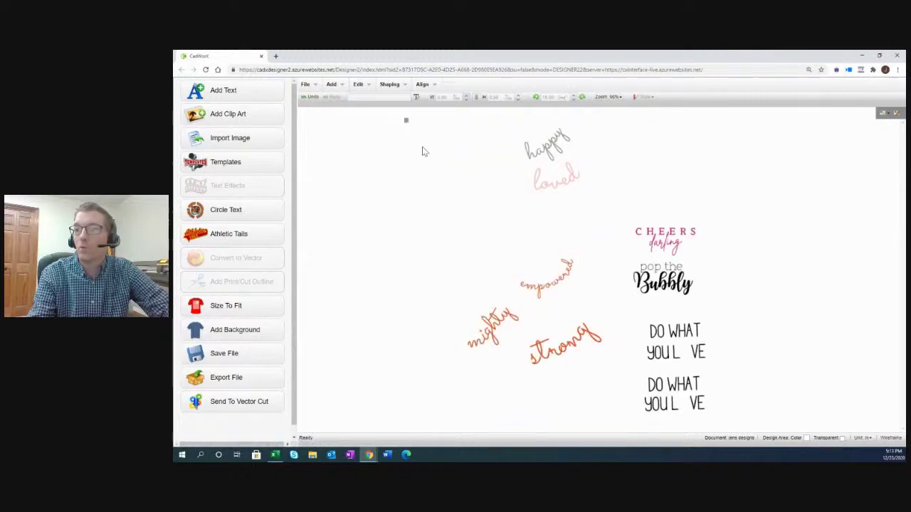
{"action": "left_click_drag", "start_coordinate": [405, 117], "coordinate": [628, 408]}
{"action": "key", "text": "Delete"}
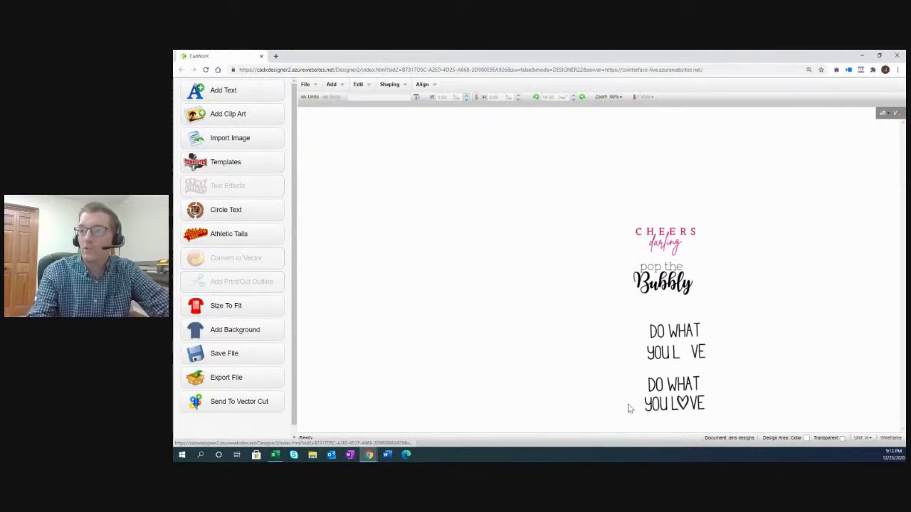
- Delete both DO WHAT YOU LOVE designs and CHEERS darling, then zoom pop the Bubbly to fit
{"action": "left_click_drag", "start_coordinate": [594, 317], "coordinate": [734, 431]}
{"action": "key", "text": "Delete"}
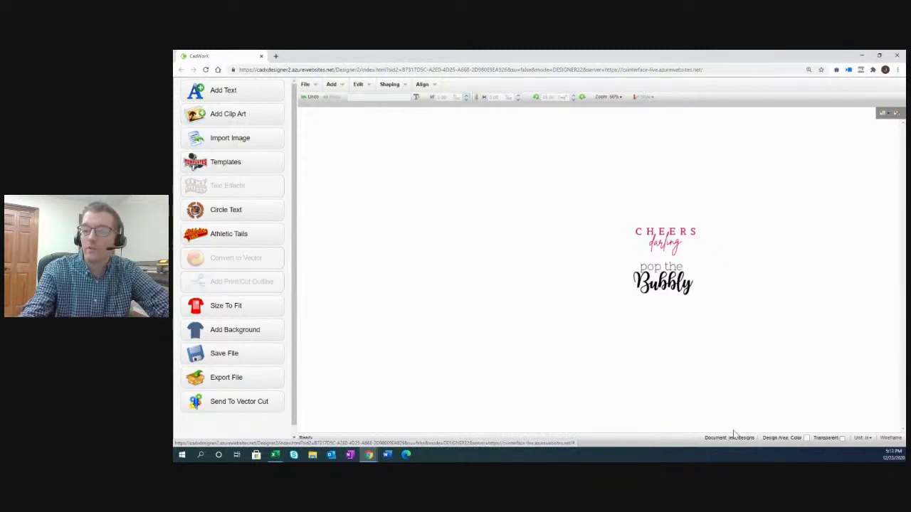
{"action": "left_click_drag", "start_coordinate": [621, 213], "coordinate": [712, 265]}
{"action": "key", "text": "Delete"}
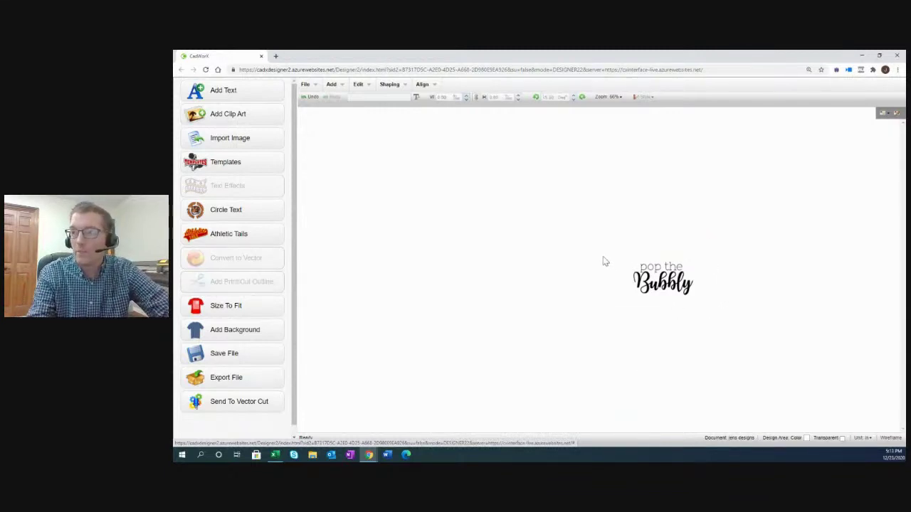
{"action": "left_click_drag", "start_coordinate": [603, 261], "coordinate": [715, 324]}
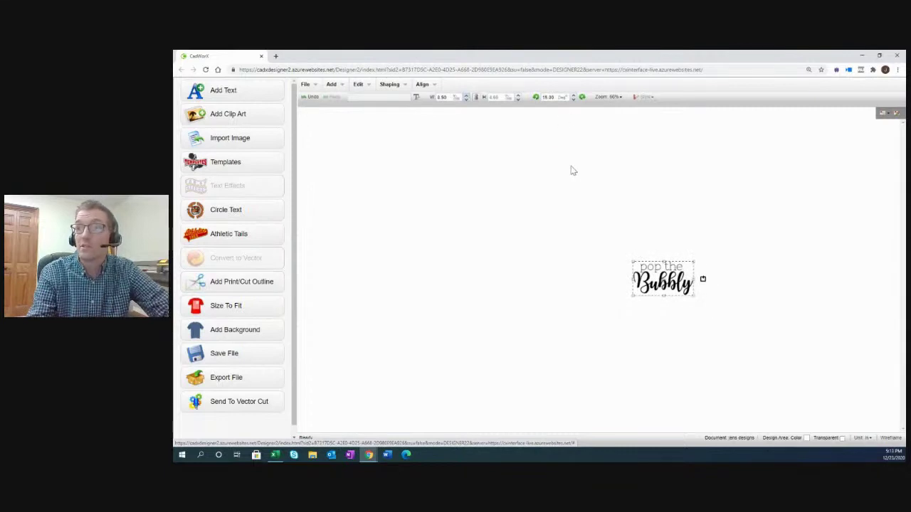
{"action": "left_click", "coordinate": [607, 97]}
{"action": "left_click", "coordinate": [617, 130]}
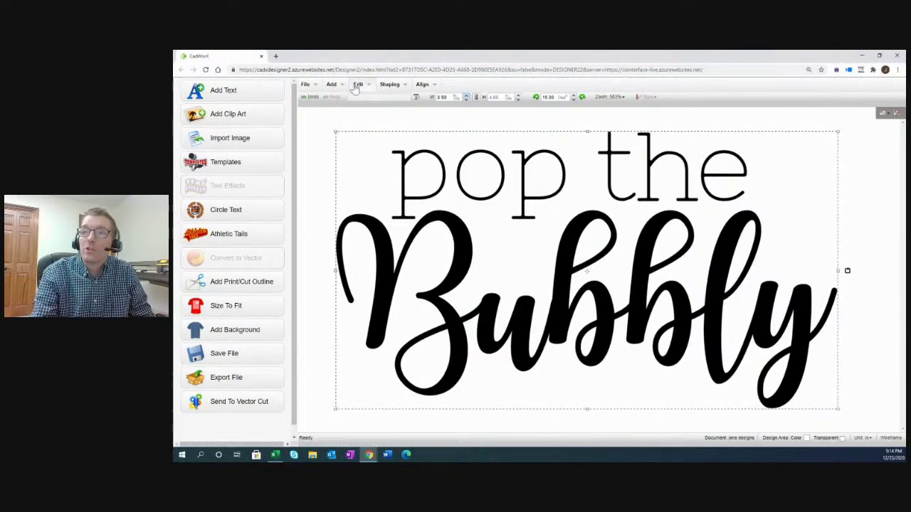
- Export pop the Bubbly to Vector Cut as Untitled (58).plt and open it there
{"action": "left_click", "coordinate": [306, 85]}
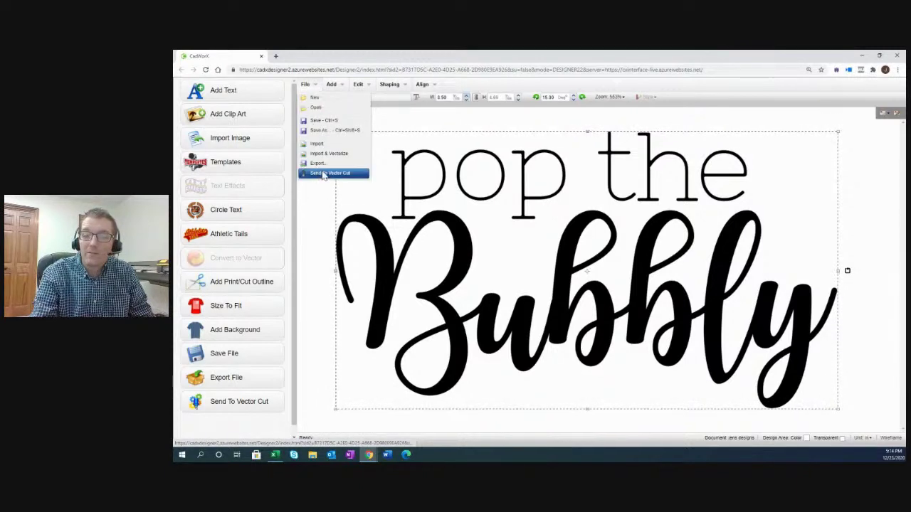
{"action": "left_click", "coordinate": [323, 174]}
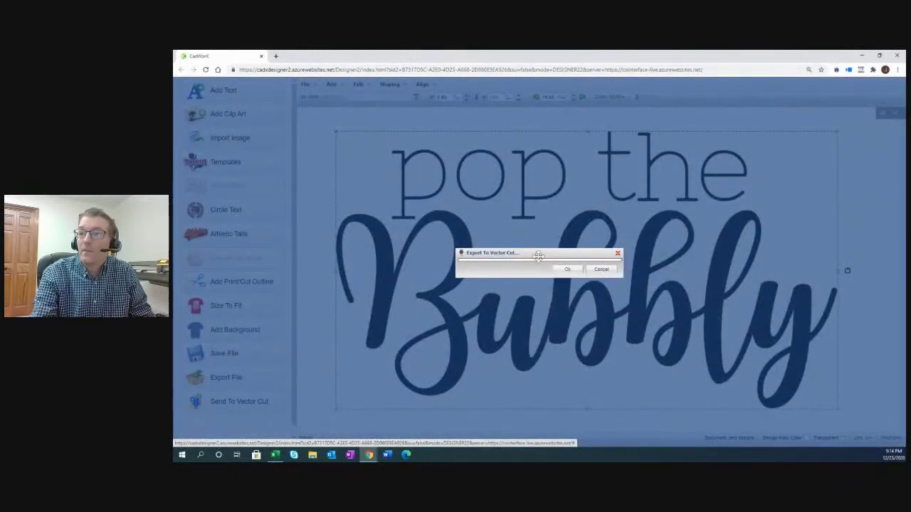
{"action": "left_click", "coordinate": [568, 270]}
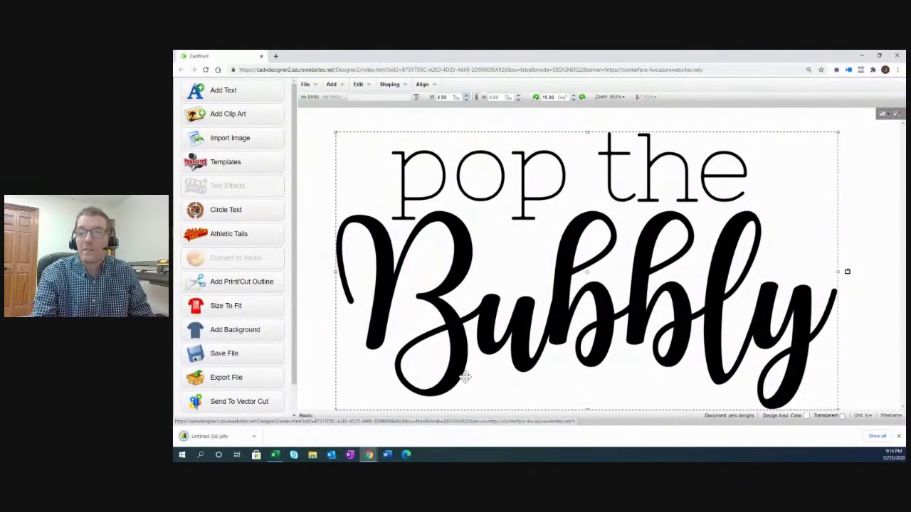
{"action": "left_click", "coordinate": [223, 437]}
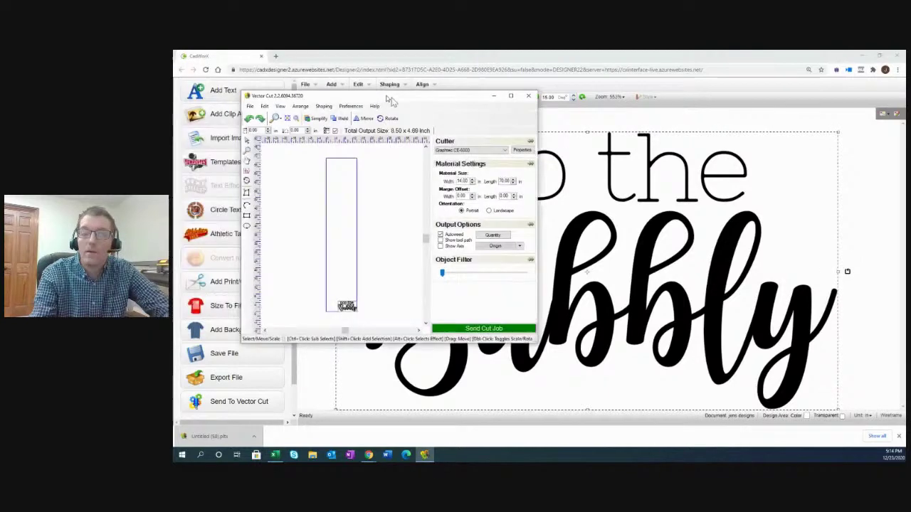
- Maximize Vector Cut, zoom in on pop the Bubbly, and nudge it slightly in from the material edge
{"action": "double_click", "coordinate": [434, 95]}
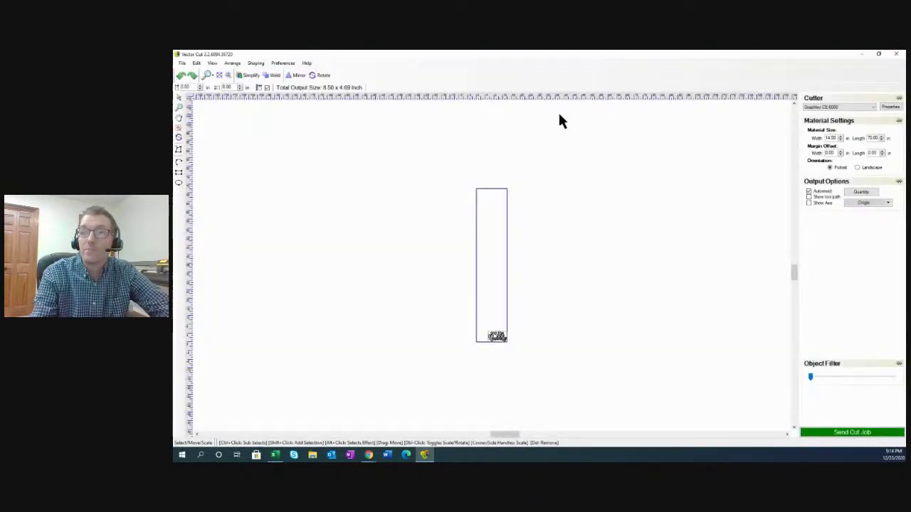
{"action": "left_click", "coordinate": [178, 106]}
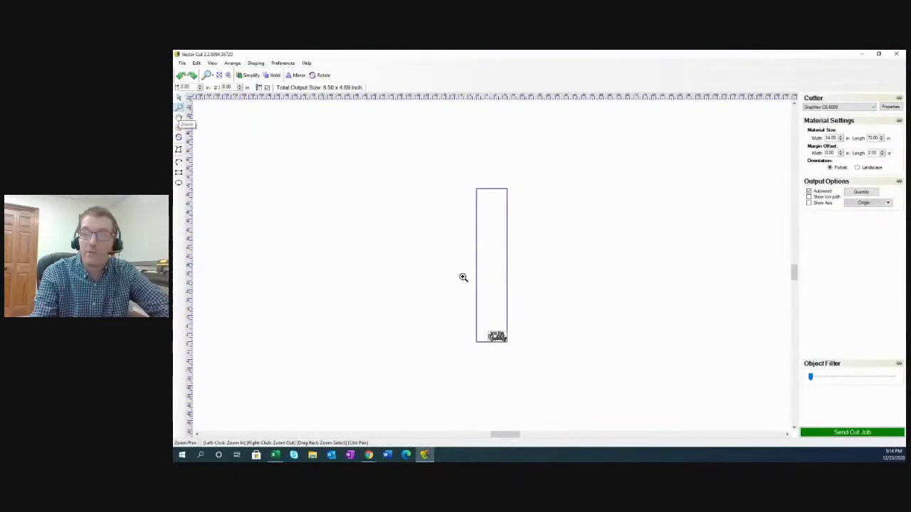
{"action": "left_click_drag", "start_coordinate": [478, 349], "coordinate": [524, 321]}
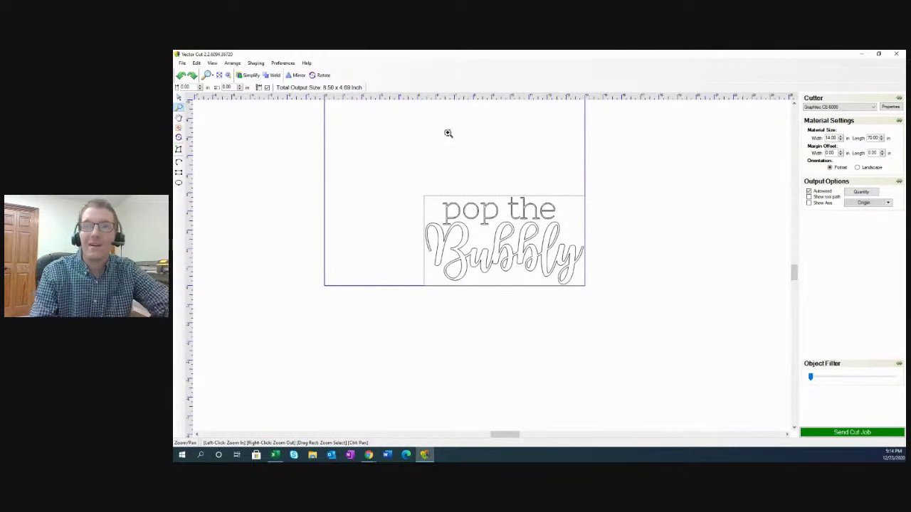
{"action": "left_click", "coordinate": [178, 97]}
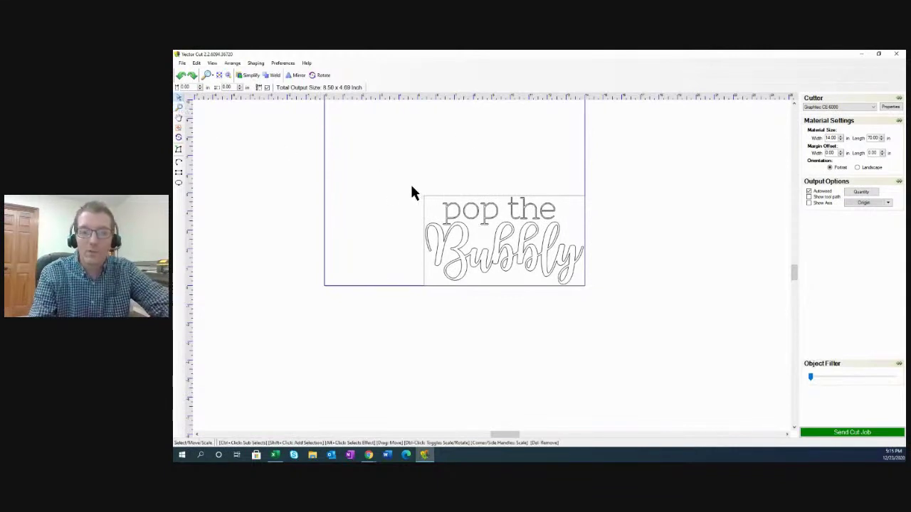
{"action": "left_click_drag", "start_coordinate": [408, 187], "coordinate": [433, 181]}
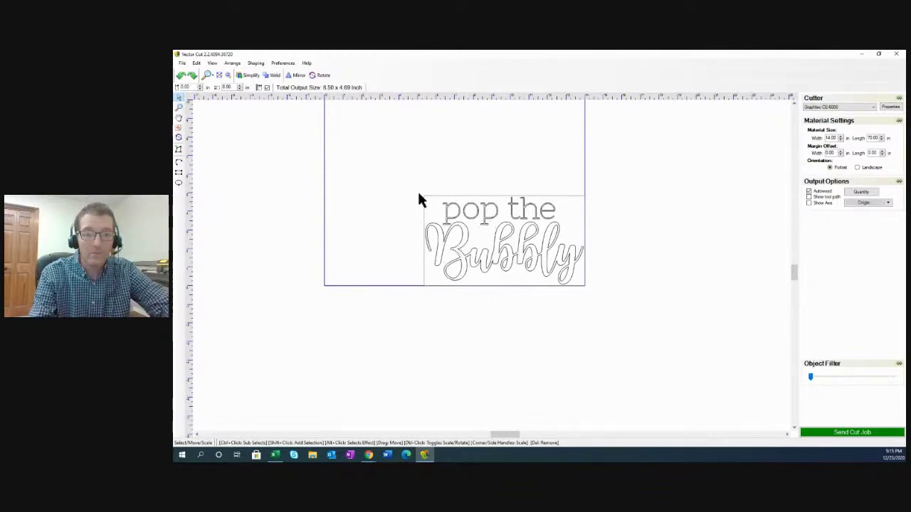
{"action": "left_click_drag", "start_coordinate": [410, 189], "coordinate": [612, 309]}
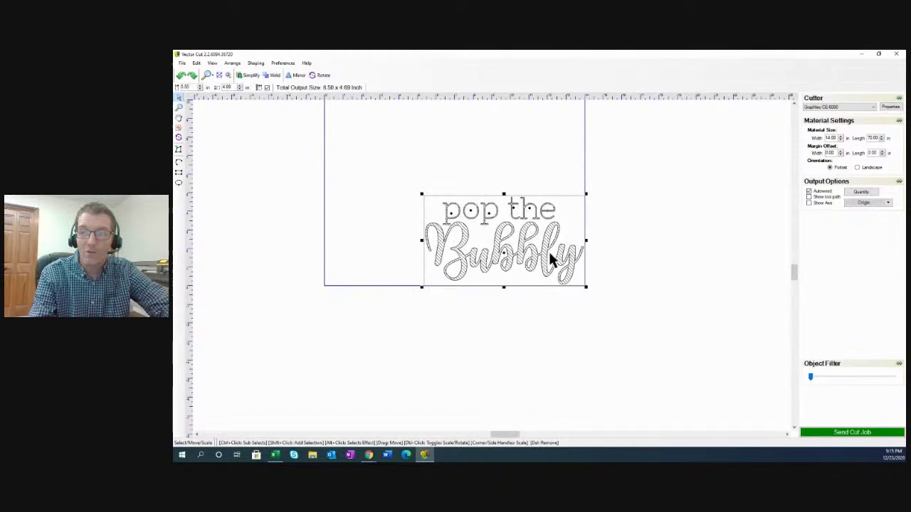
{"action": "left_click_drag", "start_coordinate": [548, 251], "coordinate": [537, 245]}
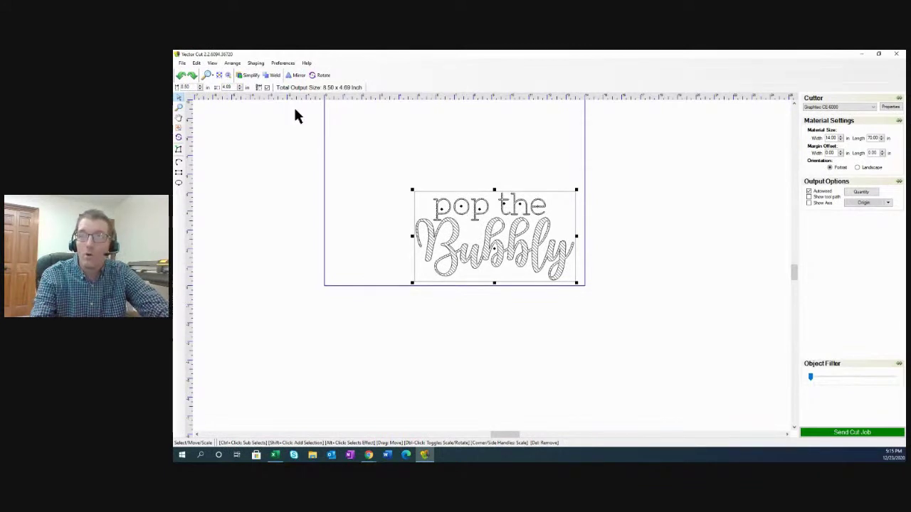
- Mirror the pop the Bubbly design horizontally using the Mirror toolbar button
{"action": "left_click", "coordinate": [298, 75]}
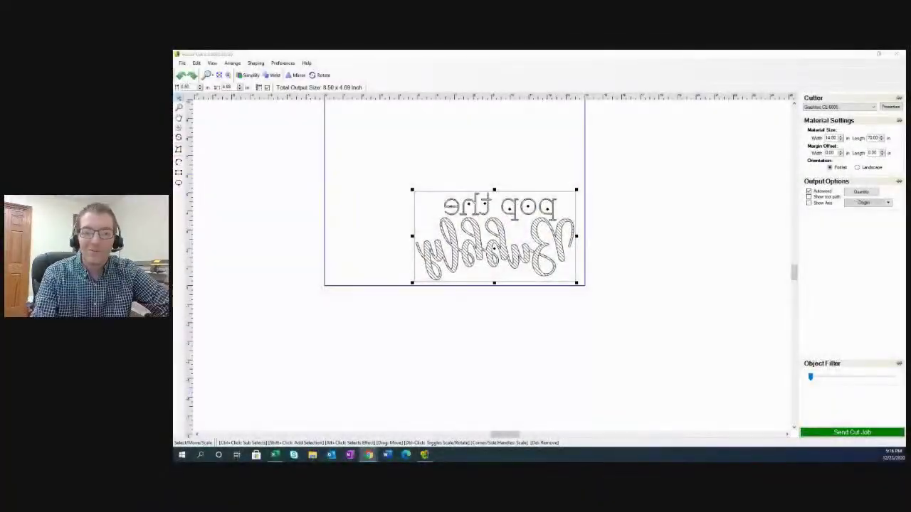
- Set the material length to 12.00 in and zoom out to show the whole sheet
{"action": "left_click", "coordinate": [835, 139]}
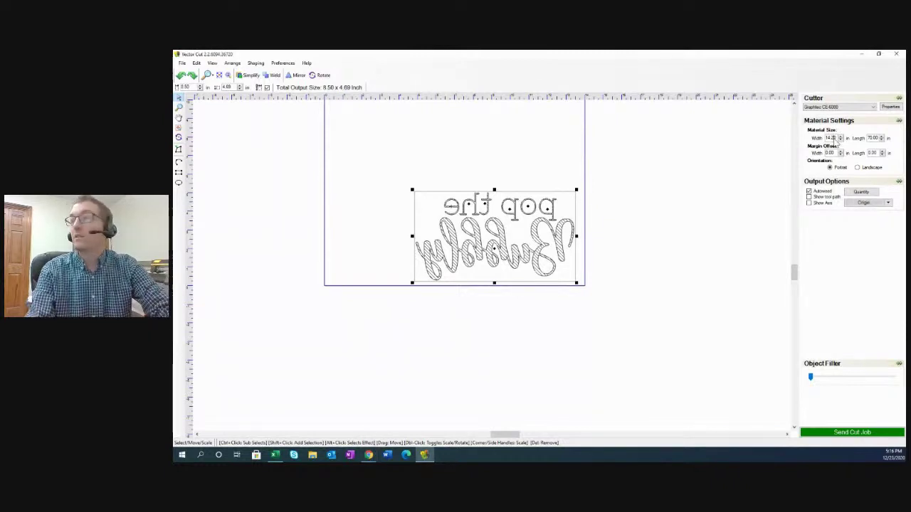
{"action": "double_click", "coordinate": [873, 138]}
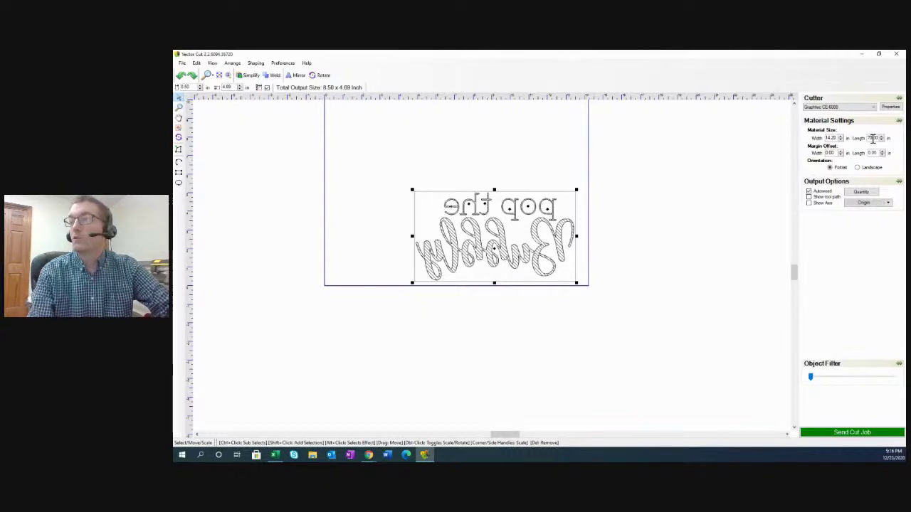
{"action": "type", "text": "12.00"}
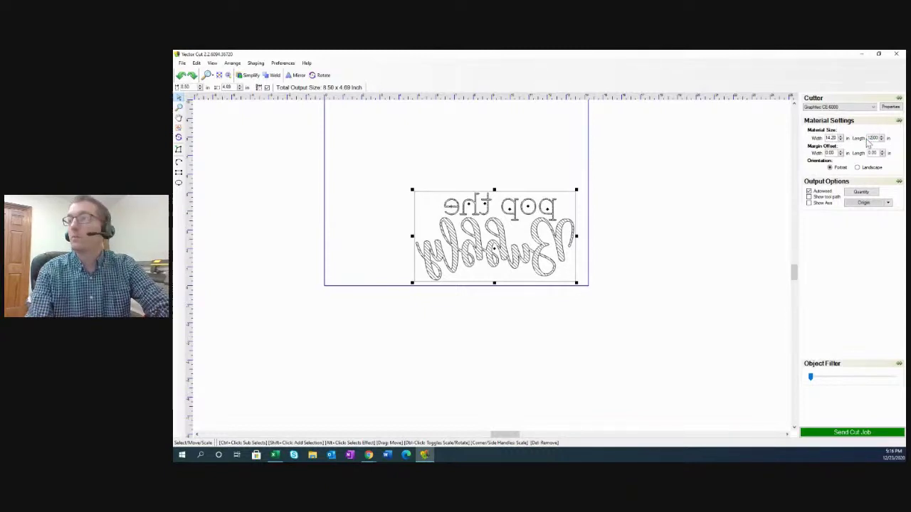
{"action": "left_click", "coordinate": [873, 153]}
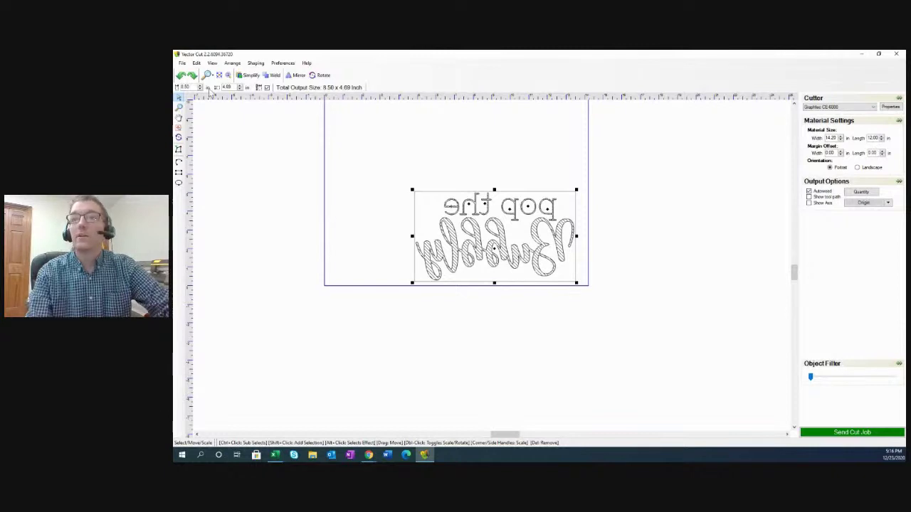
{"action": "left_click", "coordinate": [179, 106]}
{"action": "right_click", "coordinate": [462, 169]}
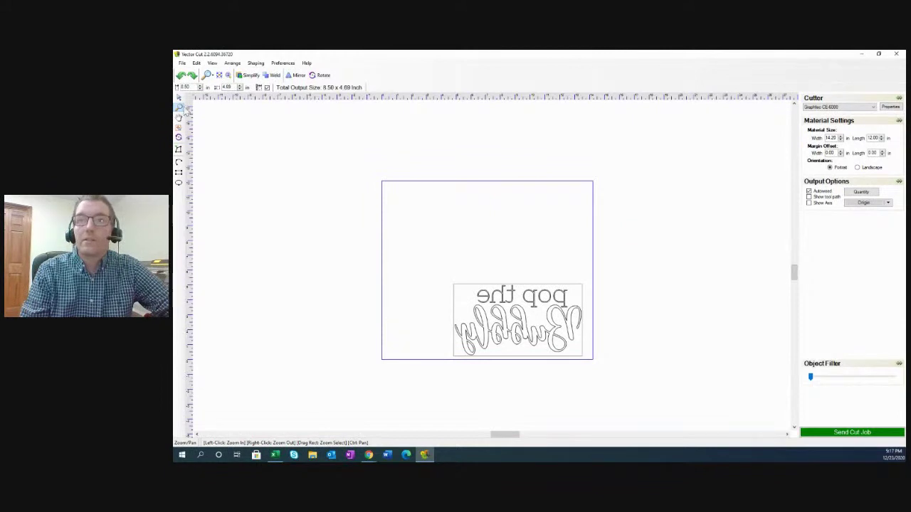
- With the Select tool, marquee-select the entire mirrored pop the Bubbly design
{"action": "left_click", "coordinate": [178, 97]}
{"action": "left_click_drag", "start_coordinate": [438, 275], "coordinate": [595, 365]}
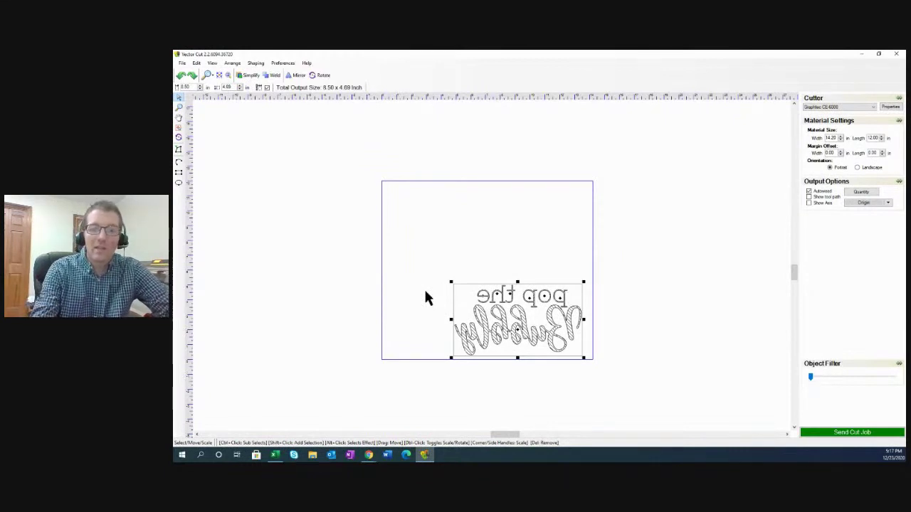
- Make two copies of the design, one above and one to the left, and turn the left copy sideways
{"action": "left_click_drag", "start_coordinate": [482, 327], "coordinate": [488, 253]}
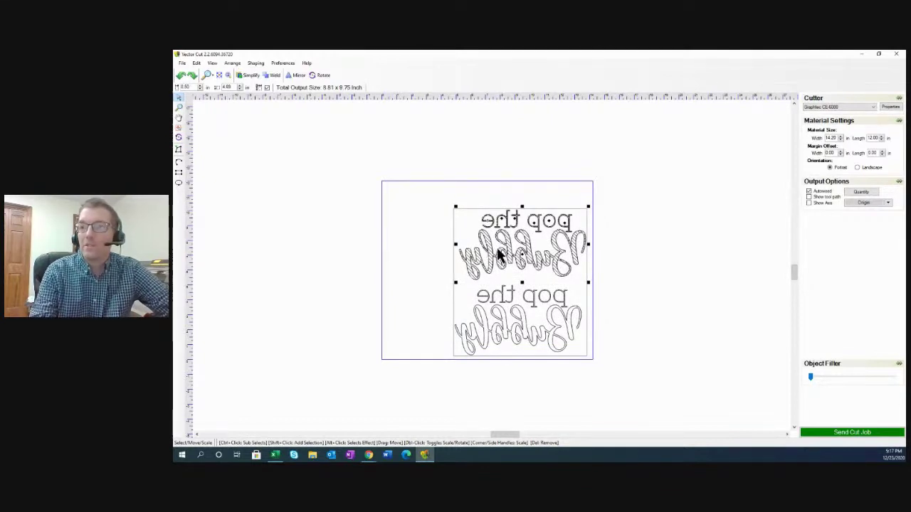
{"action": "left_click_drag", "start_coordinate": [514, 258], "coordinate": [387, 276]}
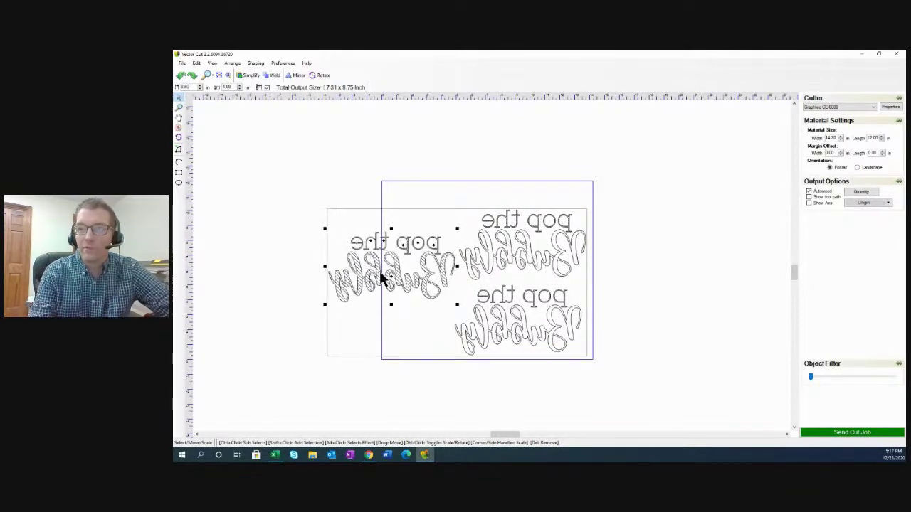
{"action": "double_click", "coordinate": [386, 276]}
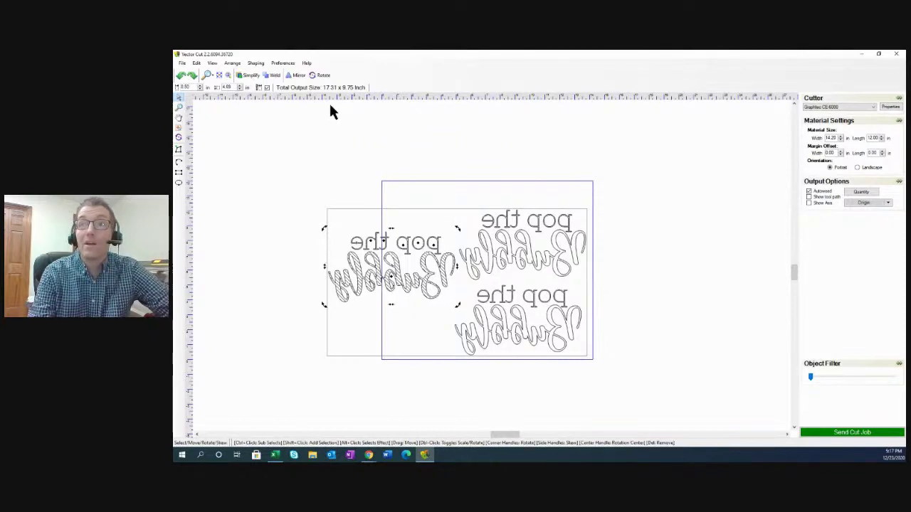
{"action": "left_click", "coordinate": [321, 75]}
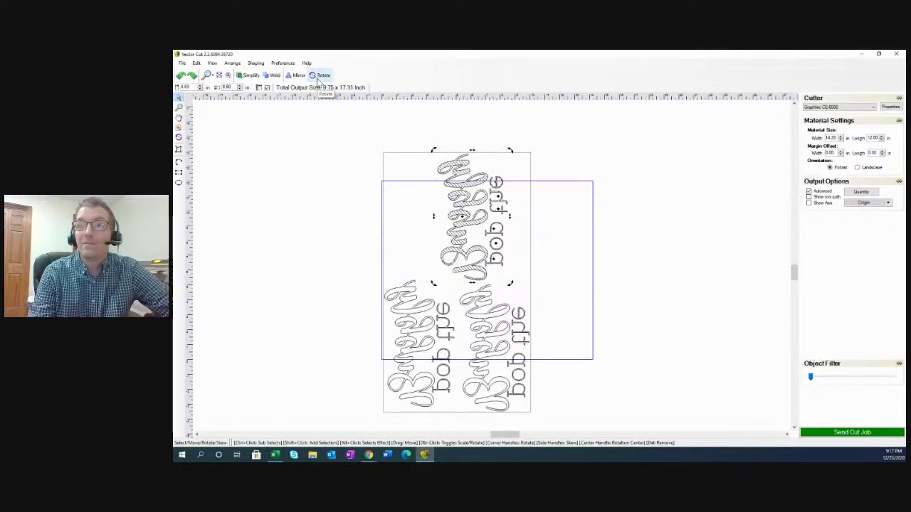
{"action": "left_click", "coordinate": [318, 76]}
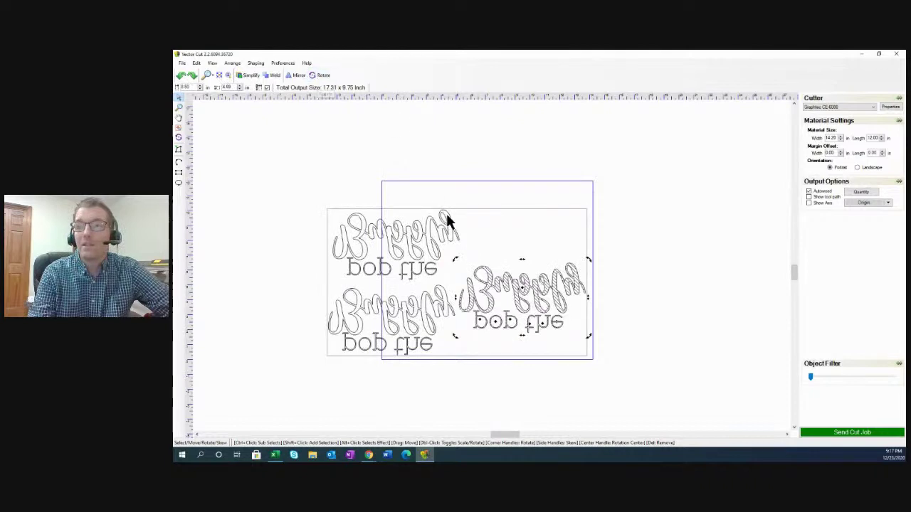
{"action": "left_click", "coordinate": [322, 75]}
{"action": "left_click", "coordinate": [322, 76]}
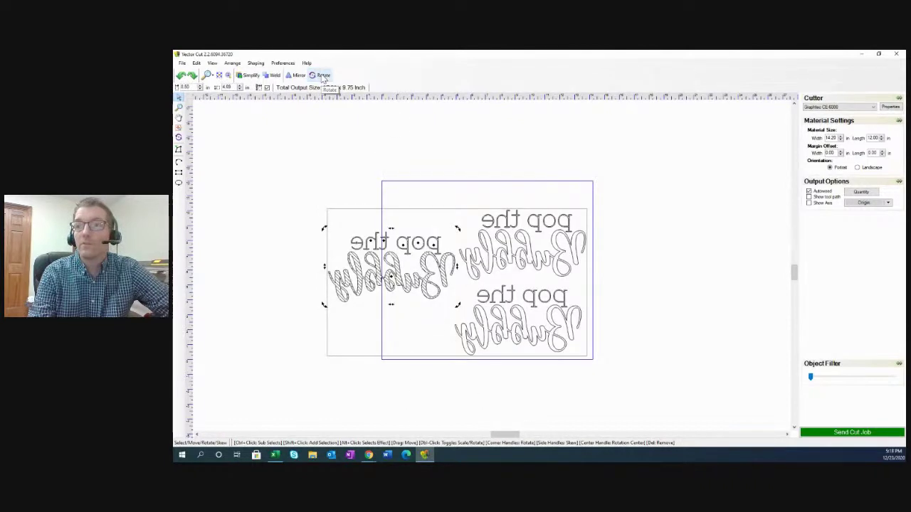
{"action": "left_click_drag", "start_coordinate": [458, 228], "coordinate": [356, 190]}
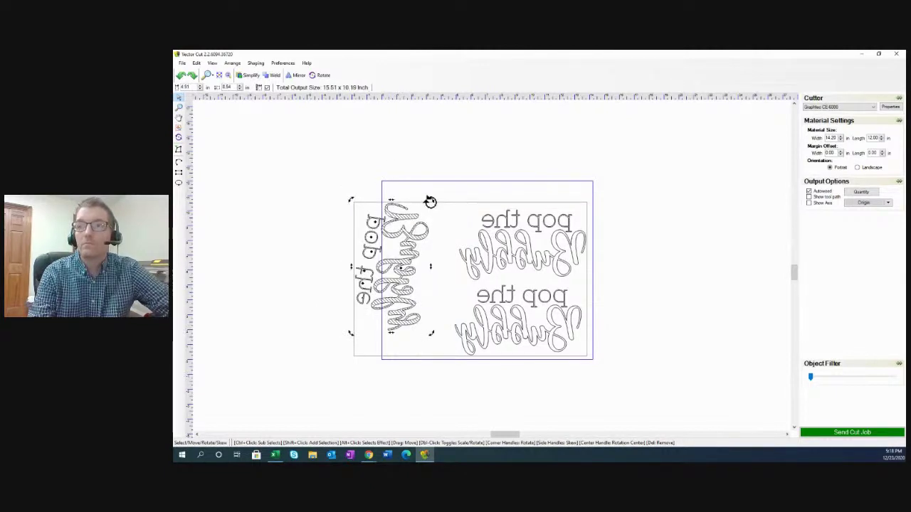
{"action": "mouse_move", "coordinate": [430, 199]}
{"action": "left_mouse_down"}
{"action": "mouse_move", "coordinate": [419, 195]}
{"action": "mouse_move", "coordinate": [423, 201]}
{"action": "left_mouse_up"}
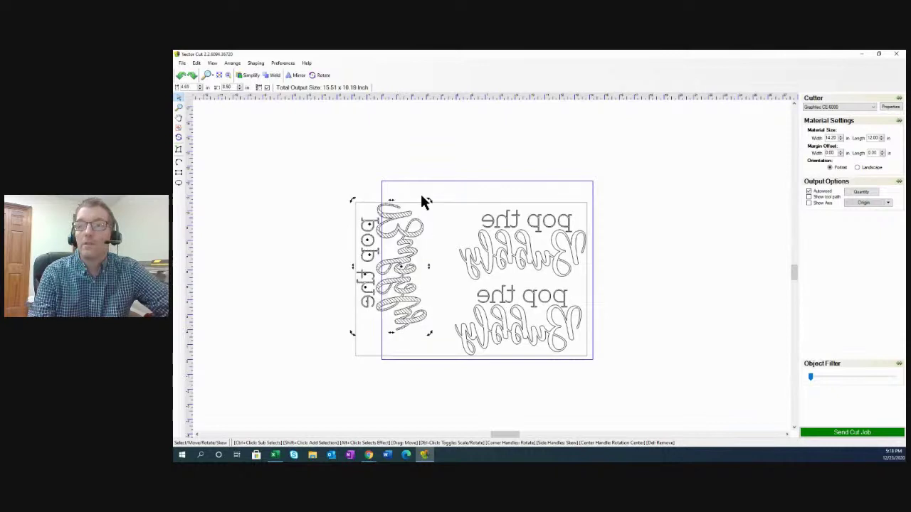
- Position the sideways copy along the sheet's left side, then check all three fit at 13.58 x 9.75 in
{"action": "left_click_drag", "start_coordinate": [406, 240], "coordinate": [426, 256]}
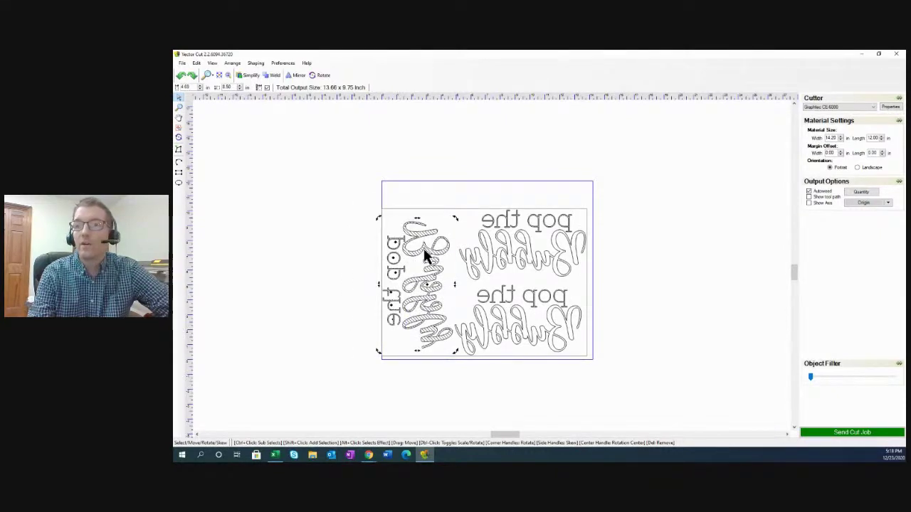
{"action": "key", "text": "Right"}
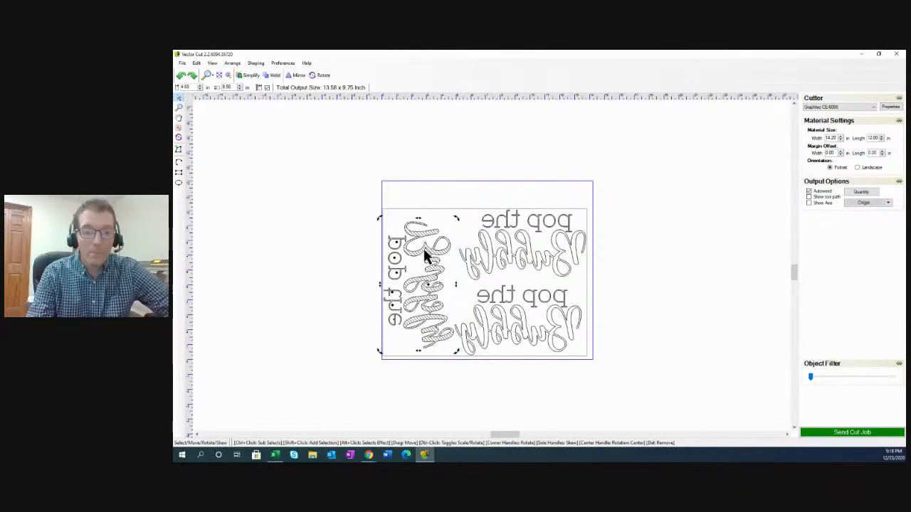
{"action": "key", "text": "Down"}
{"action": "key", "text": "Down"}
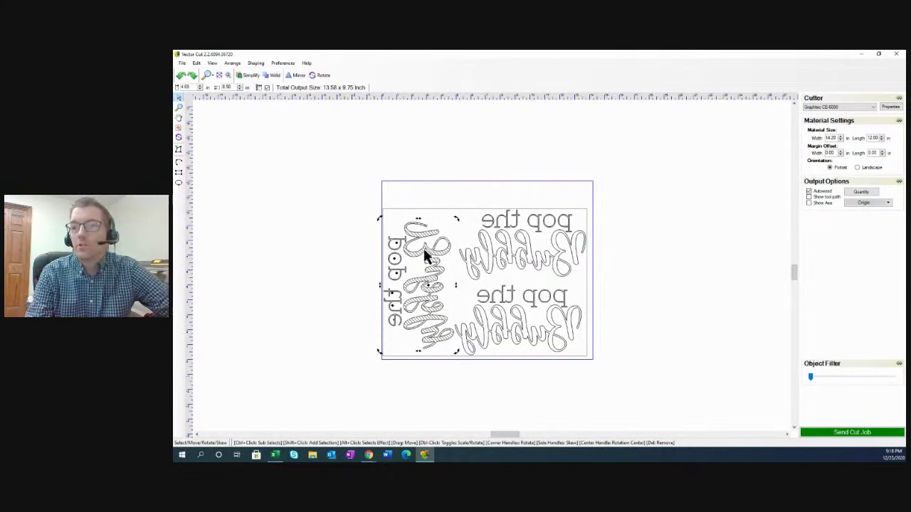
{"action": "key", "text": "Down"}
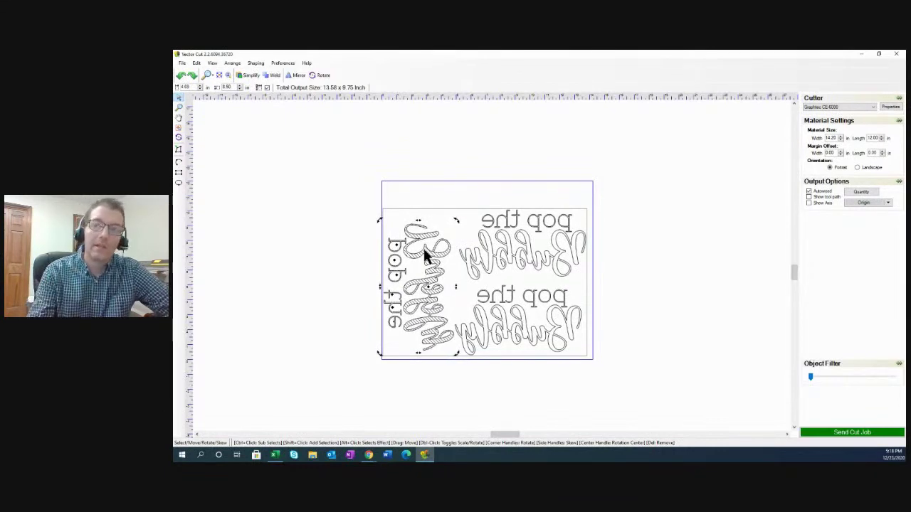
{"action": "left_click", "coordinate": [344, 252]}
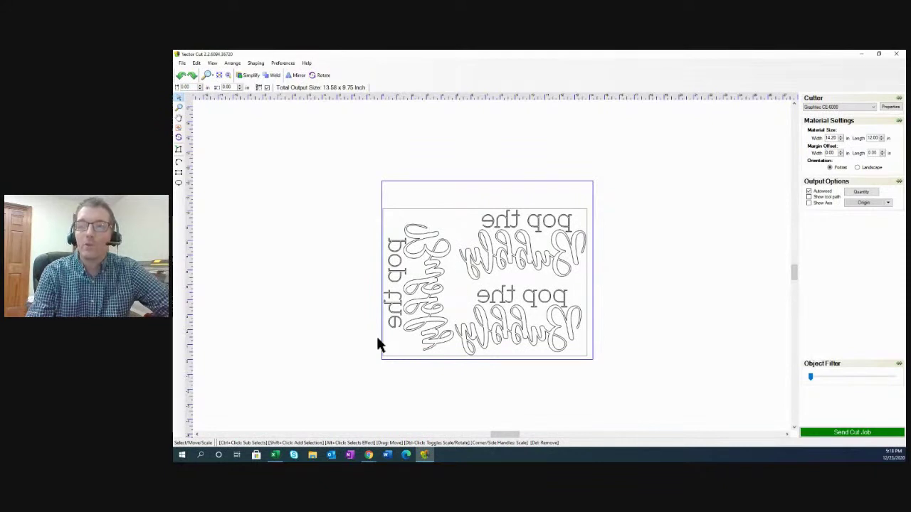
{"action": "left_click_drag", "start_coordinate": [375, 211], "coordinate": [601, 367]}
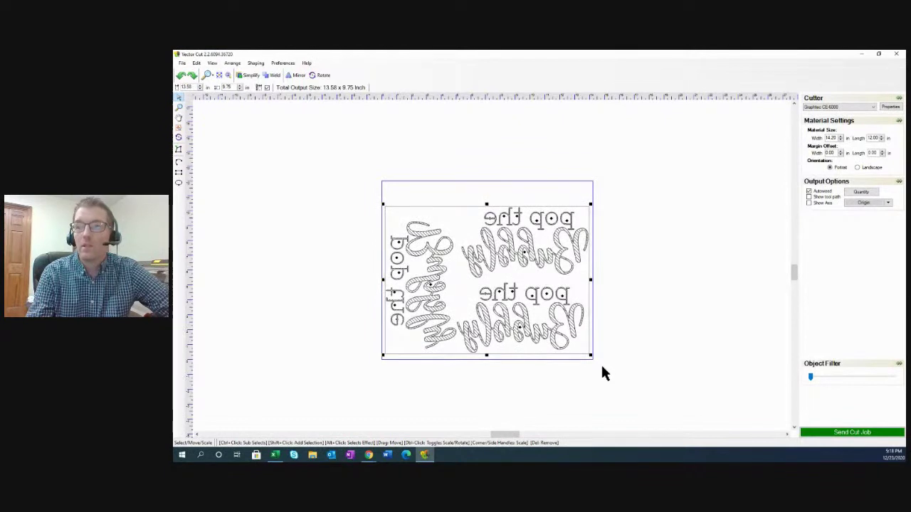
{"action": "left_click", "coordinate": [646, 320]}
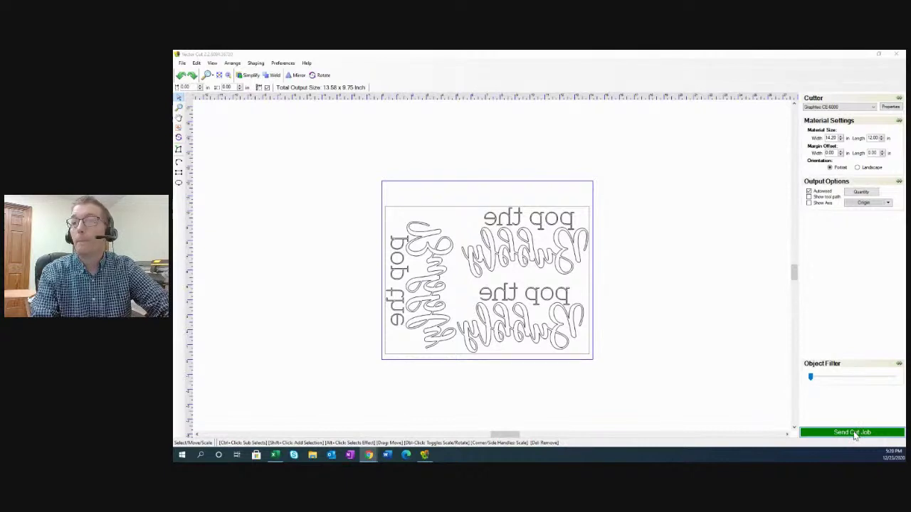
{"action": "left_click", "coordinate": [854, 436]}
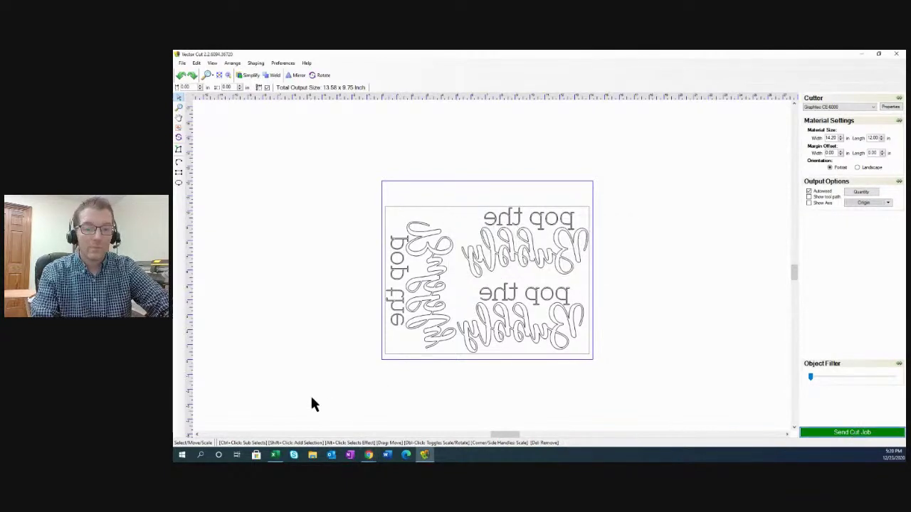